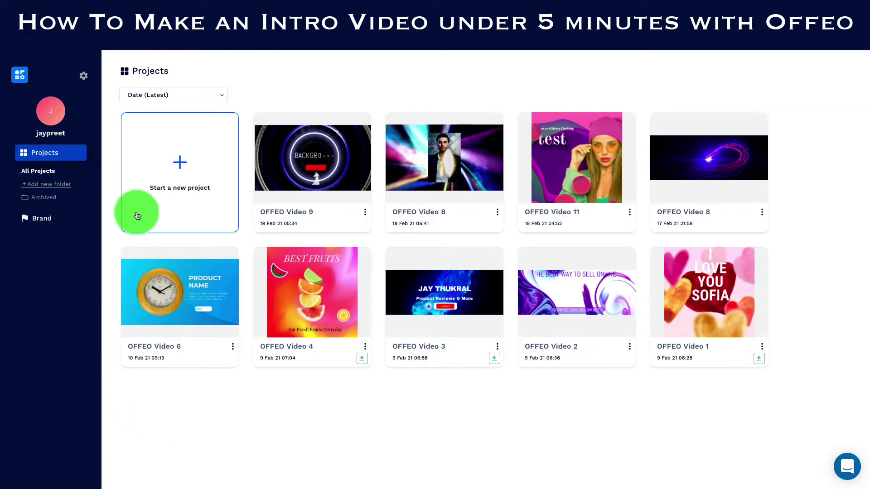
Create OFFEO Video 10 as a blank YouTube 1920 × 1080 project from an empty canvas
left_click(153, 199)
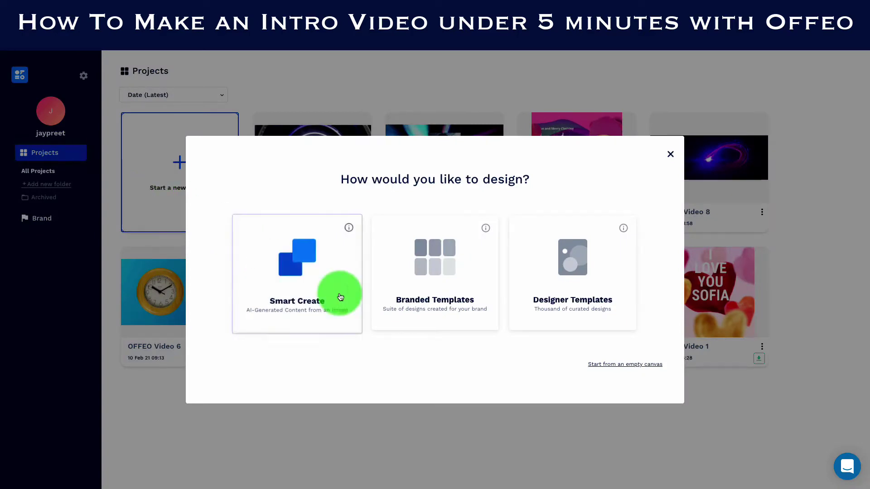
left_click(640, 364)
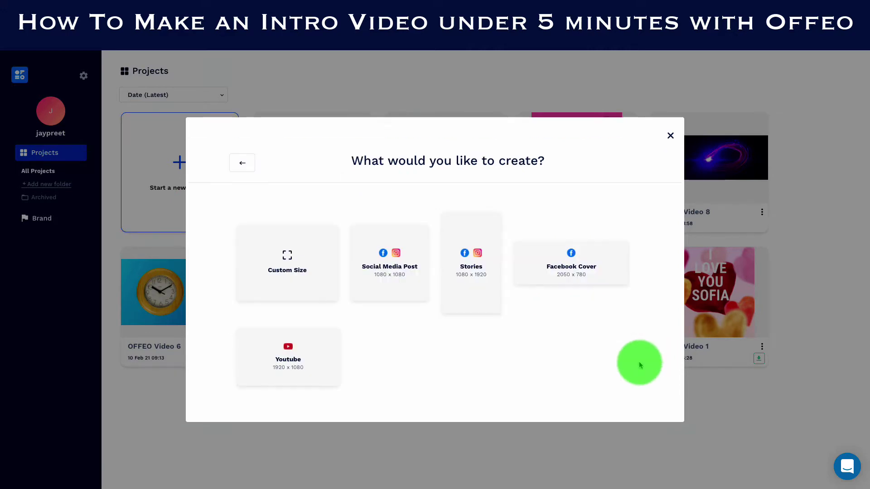
left_click(301, 361)
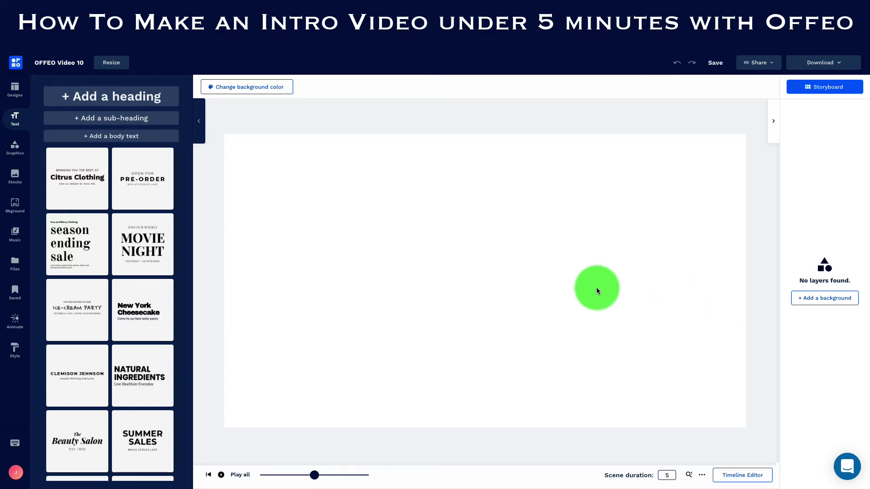
Set the dark blue neon tunnel stock video as the scene background
left_click(16, 208)
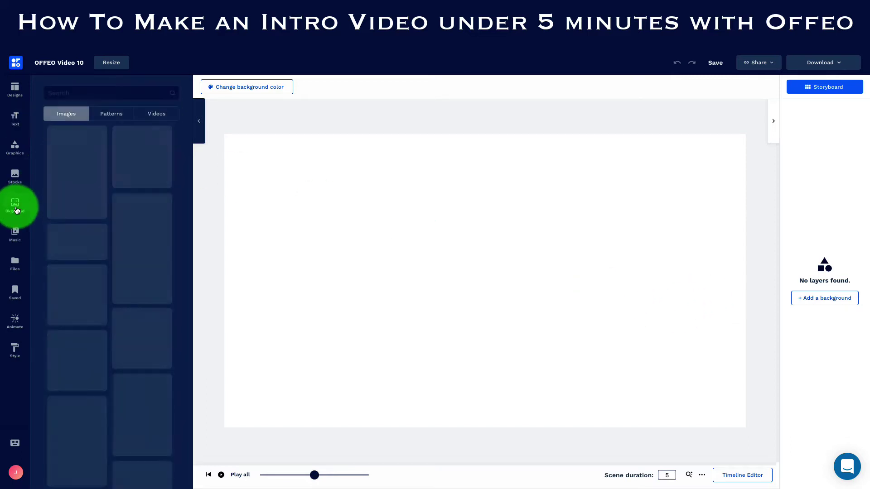
left_click(151, 114)
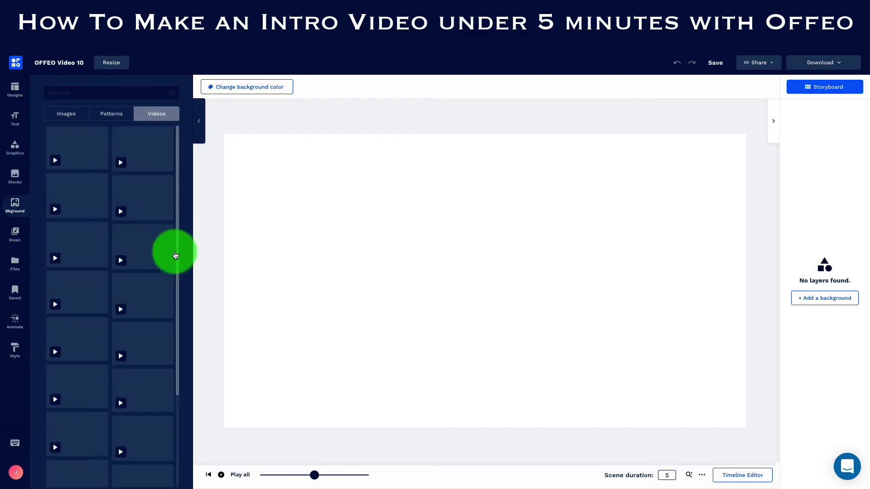
scroll(154, 279, "down", 10)
scroll(154, 280, "down", 15)
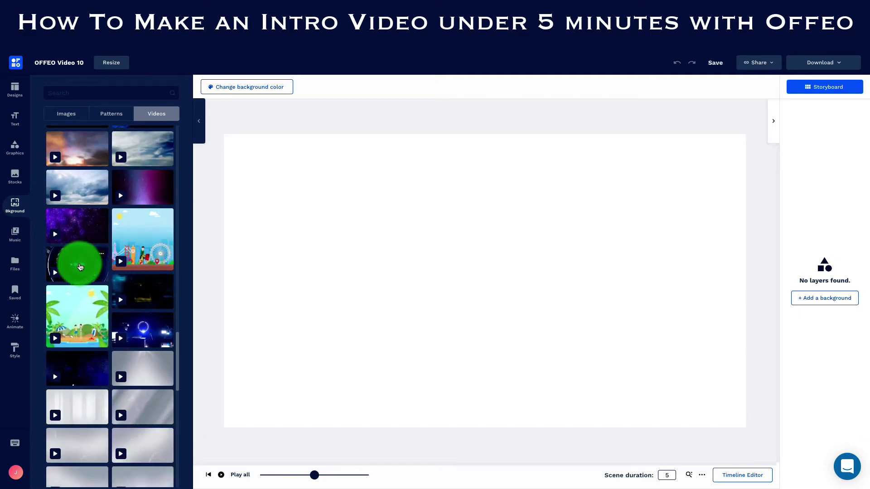
left_click(78, 264)
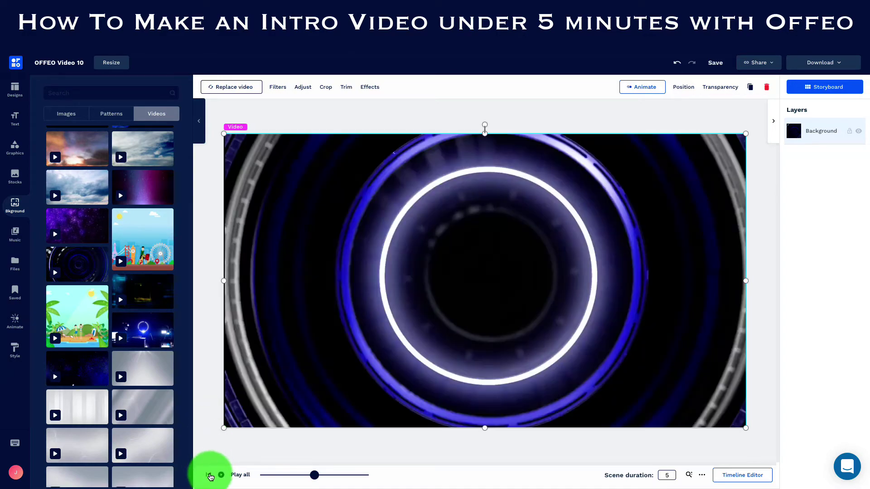
Preview the 5-second tunnel background and show the timeline beneath the canvas
left_click(209, 476)
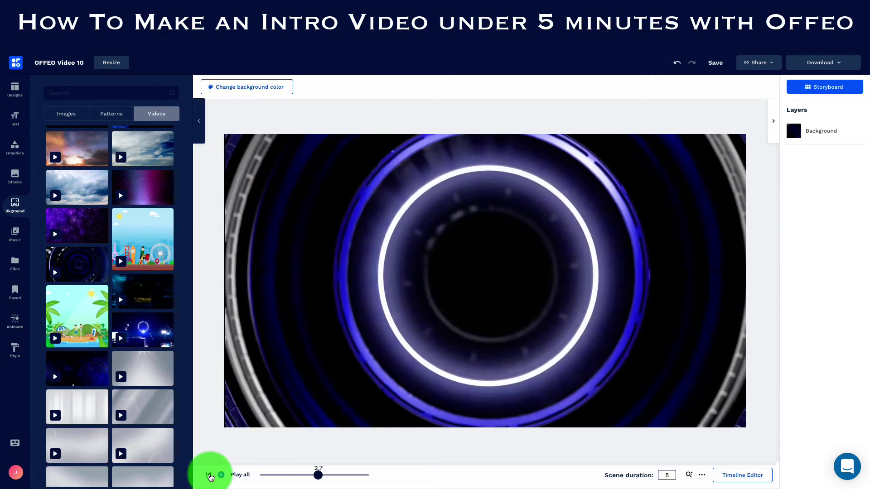
left_click_drag(357, 475, 289, 478)
left_click(208, 475)
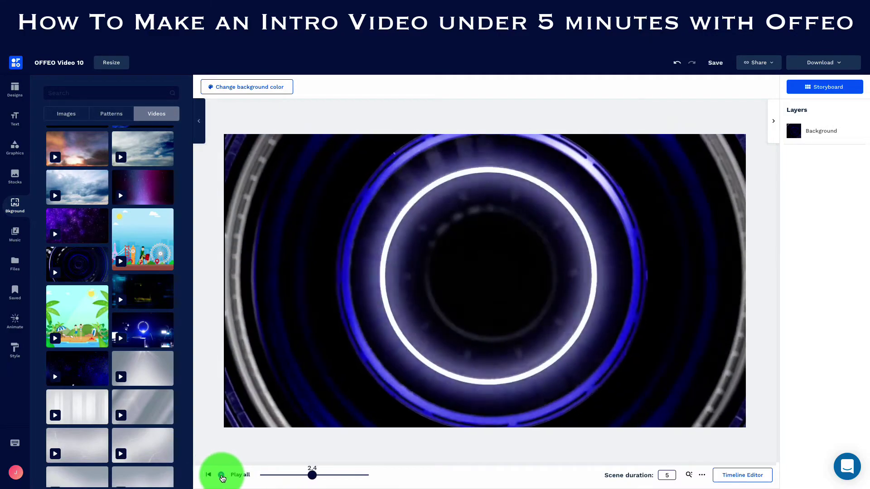
left_click(221, 475)
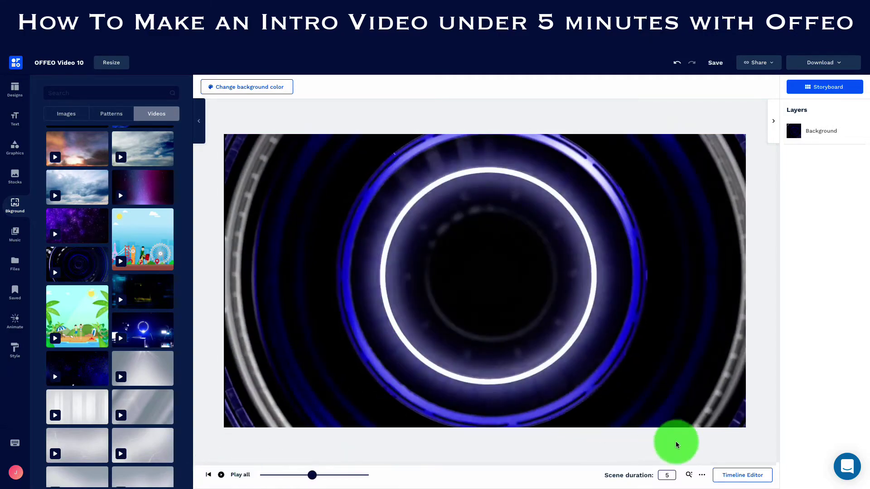
left_click(729, 475)
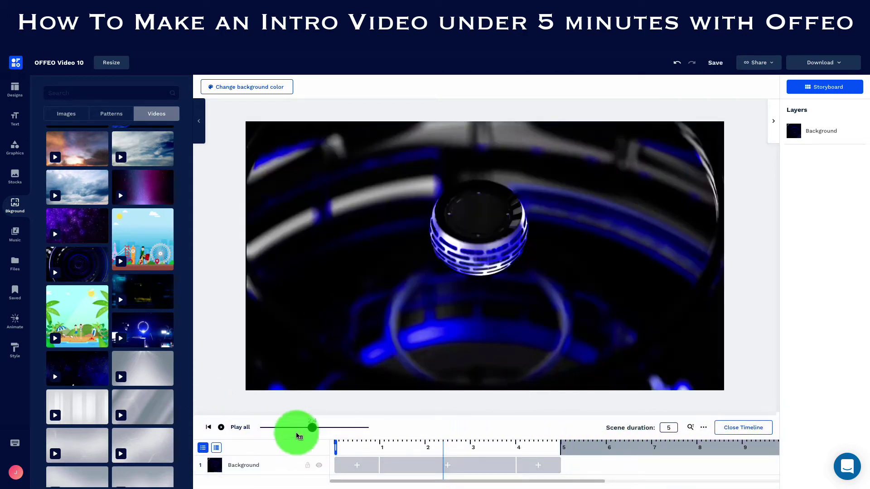
mouse_move(312, 428)
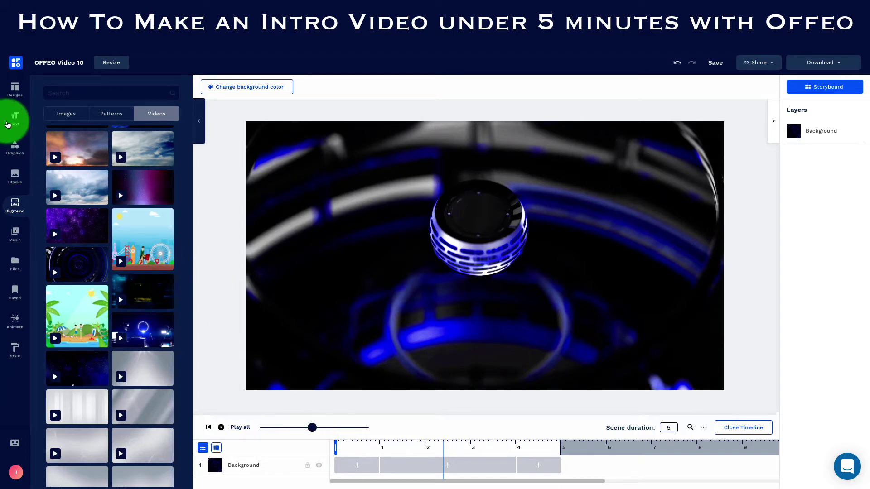
Add a heading text box and replace its placeholder with BACKGROUND
left_click(6, 125)
left_click(85, 98)
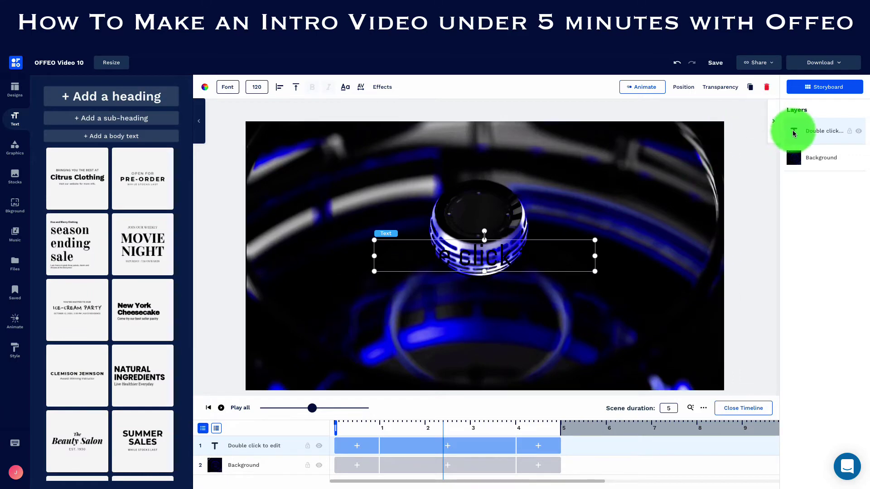
double_click(514, 254)
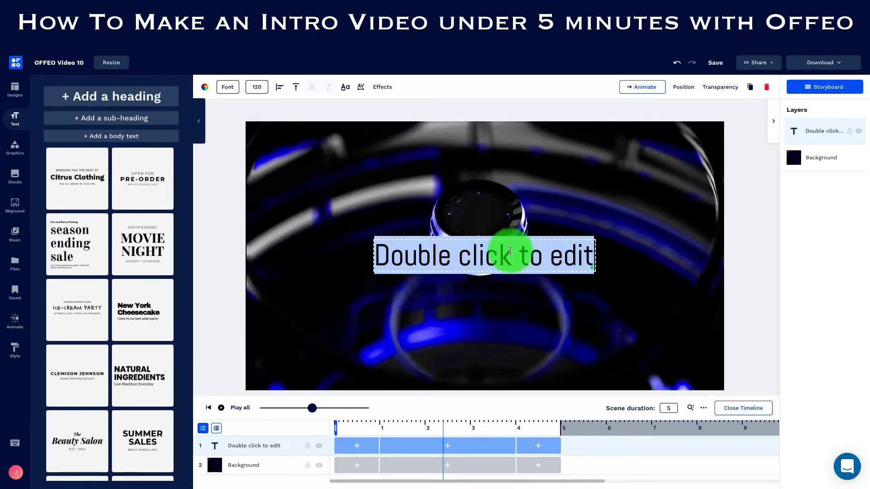
key("BackSpace")
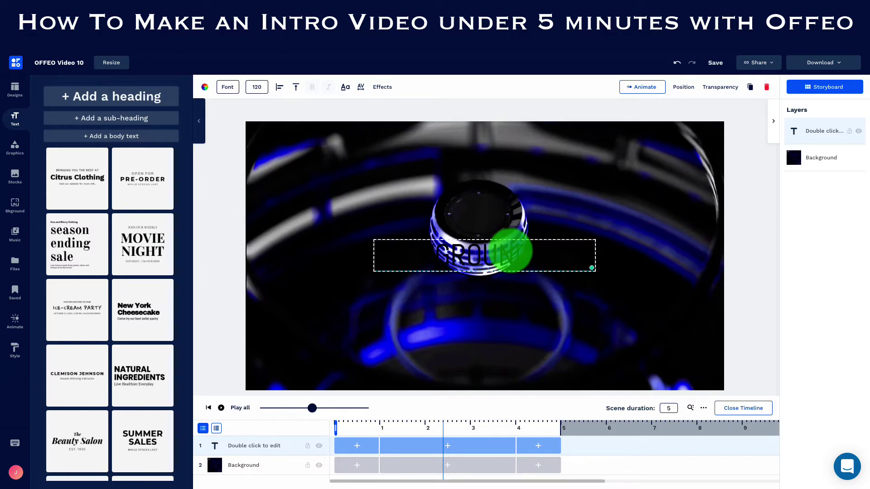
Make the BACKGROUND text white, narrow its box and shift it toward centre
left_click(203, 88)
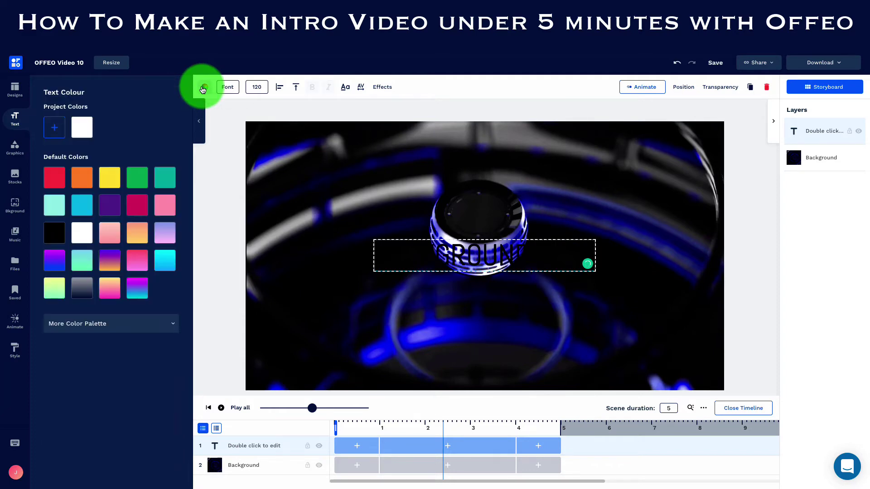
left_click(82, 127)
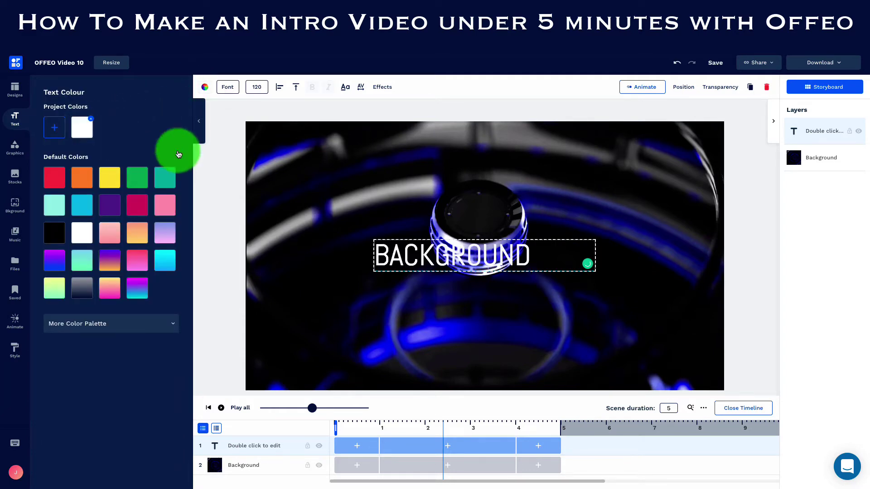
left_click(806, 132)
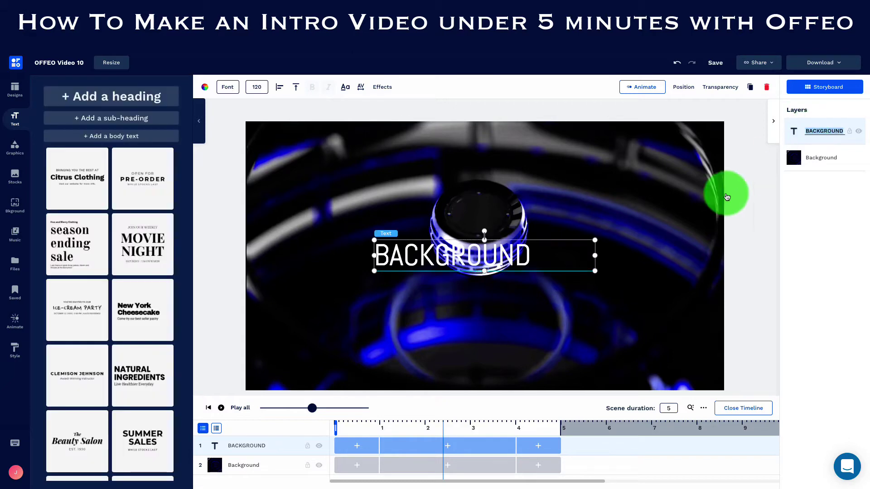
left_click_drag(601, 265, 528, 250)
left_click_drag(475, 252, 494, 253)
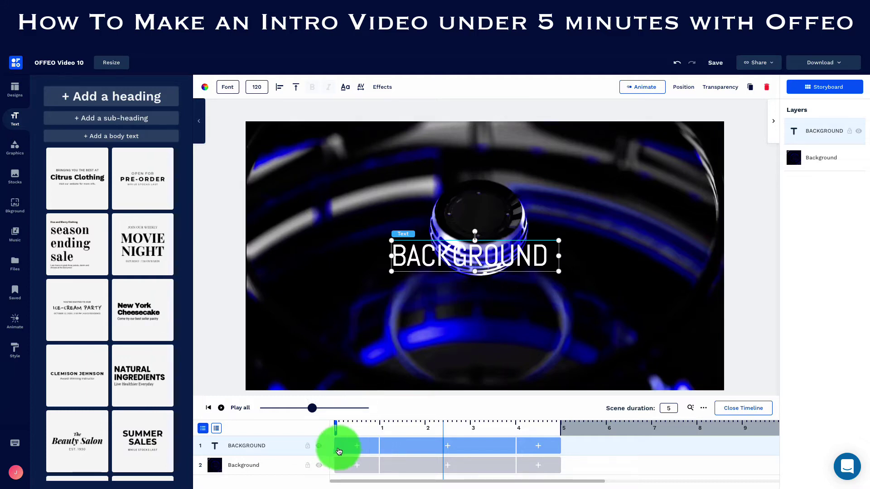
Make the BACKGROUND text clip start at about 2.3 s and preview the timing
left_click_drag(336, 447, 443, 446)
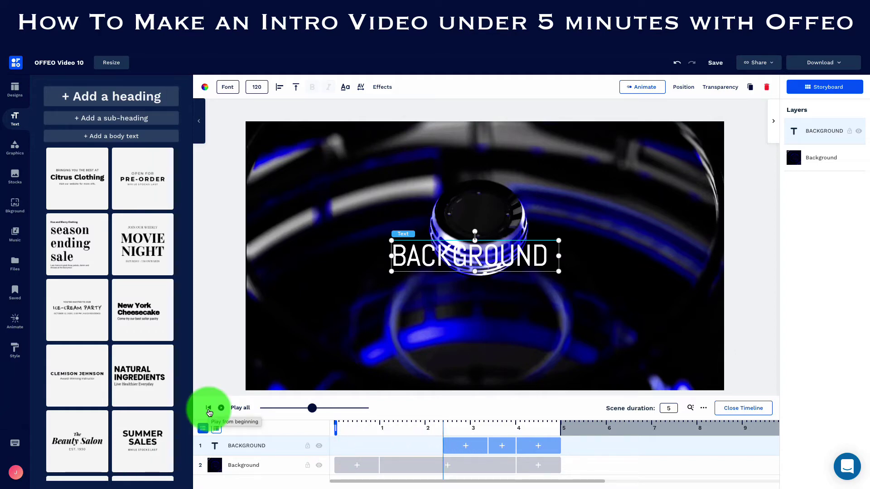
left_click(208, 409)
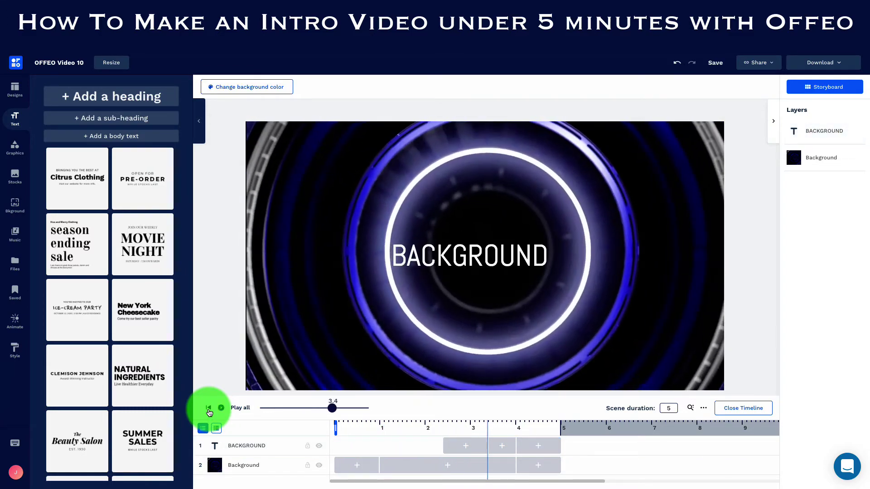
left_click(221, 409)
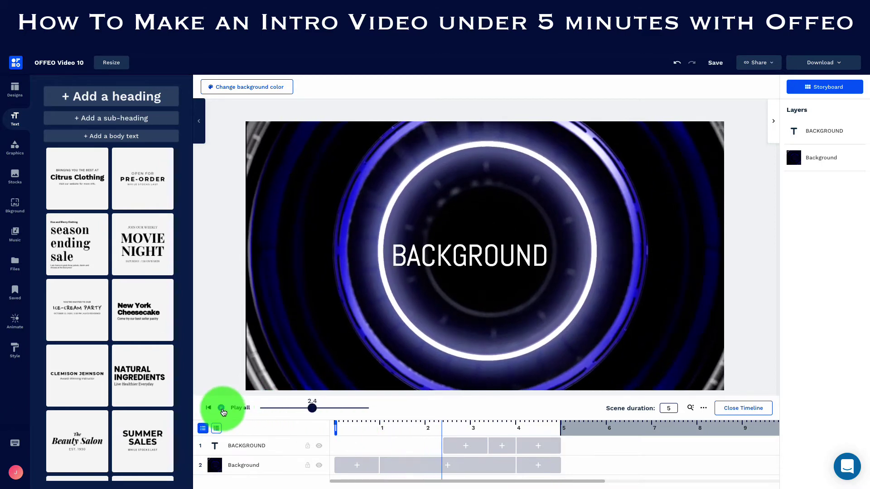
left_click(221, 409)
Reposition the BACKGROUND title so it sits centred inside the neon ring
left_click(469, 270)
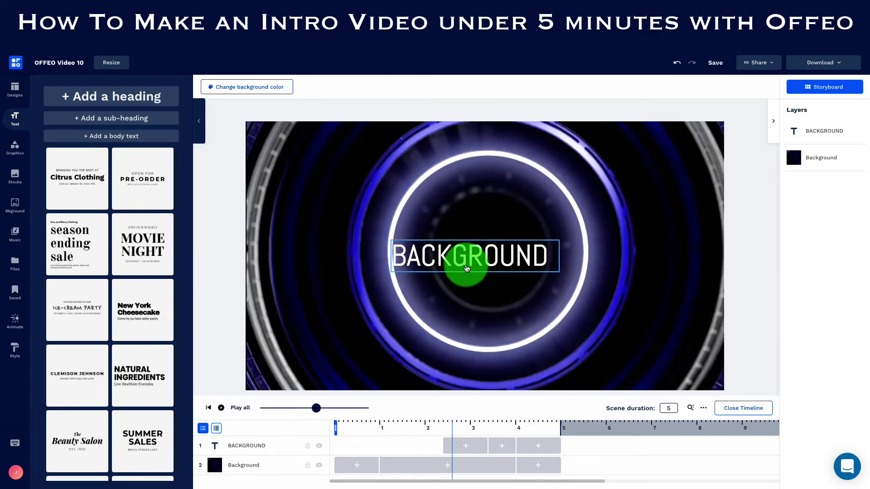
left_click(821, 131)
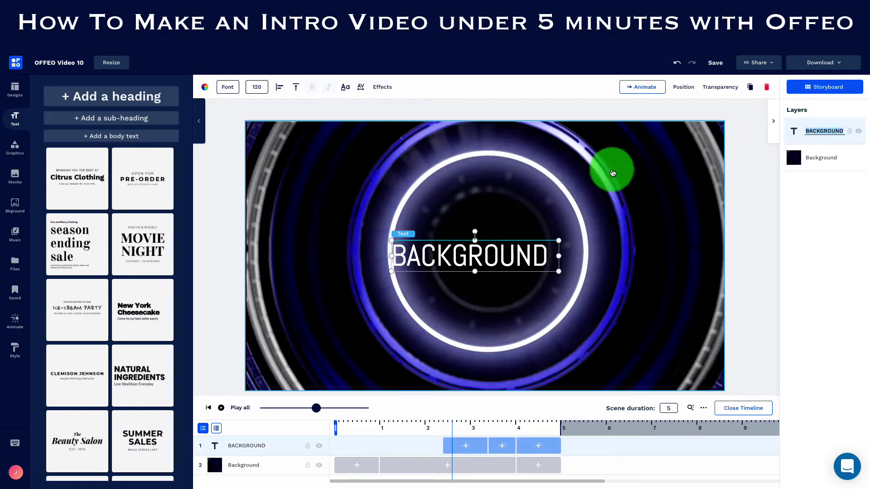
left_click_drag(451, 251, 473, 259)
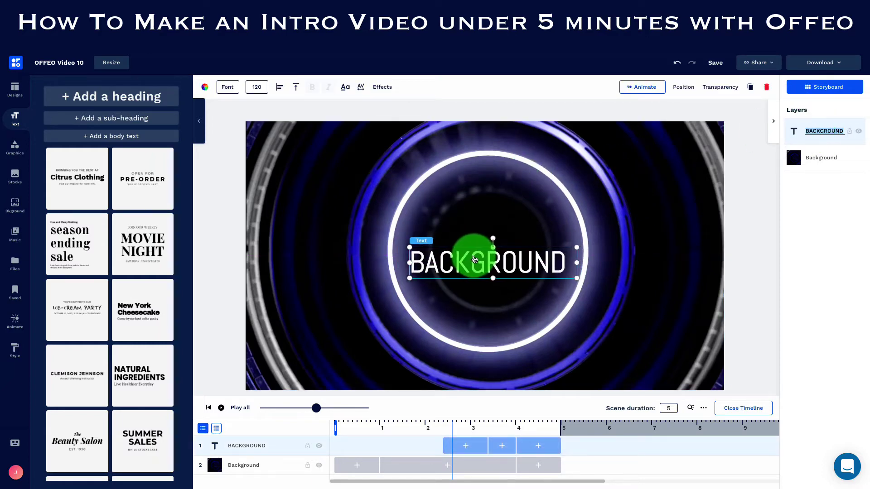
left_click(780, 242)
mouse_move(548, 189)
left_mouse_down()
mouse_move(577, 202)
mouse_move(546, 206)
mouse_move(536, 196)
mouse_move(548, 189)
left_mouse_up()
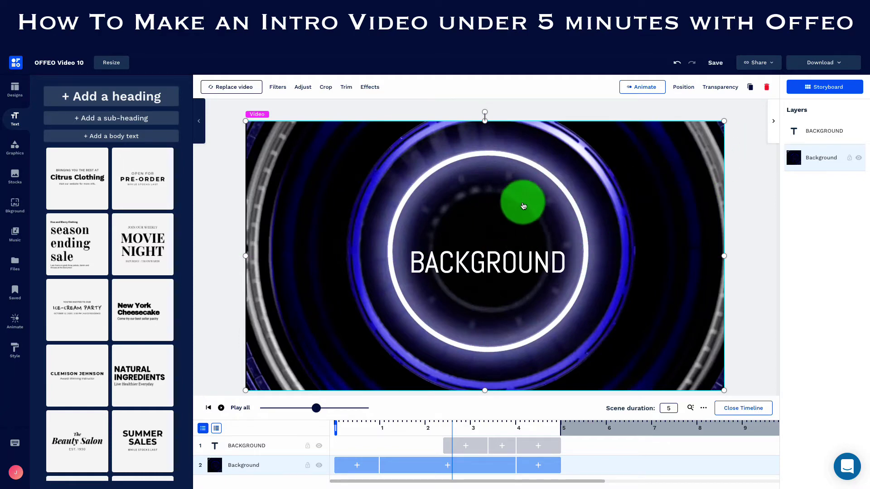
double_click(811, 131)
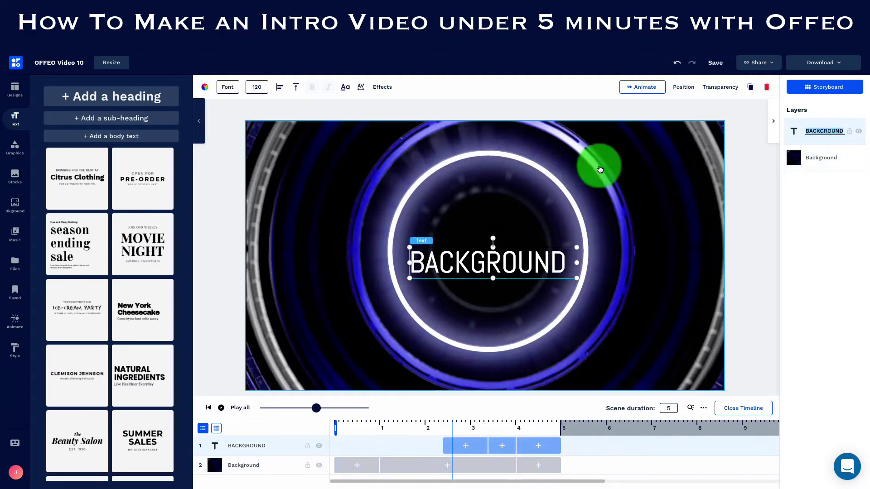
left_click_drag(494, 267, 495, 262)
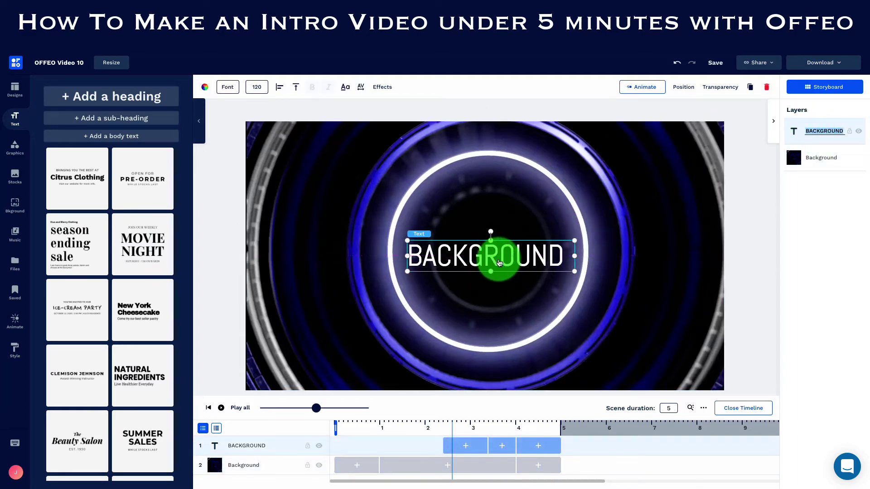
Replay the scene, return to about 2.3 s and select the title's clip
left_click(209, 411)
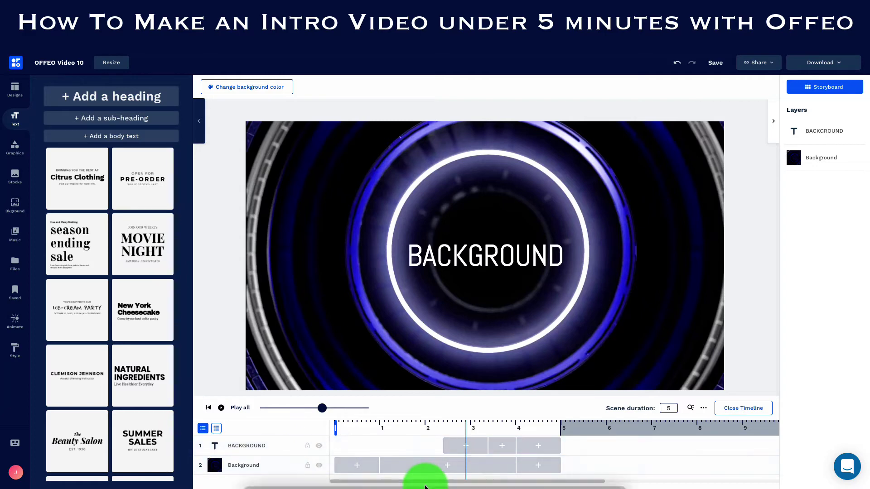
left_click_drag(467, 430, 440, 427)
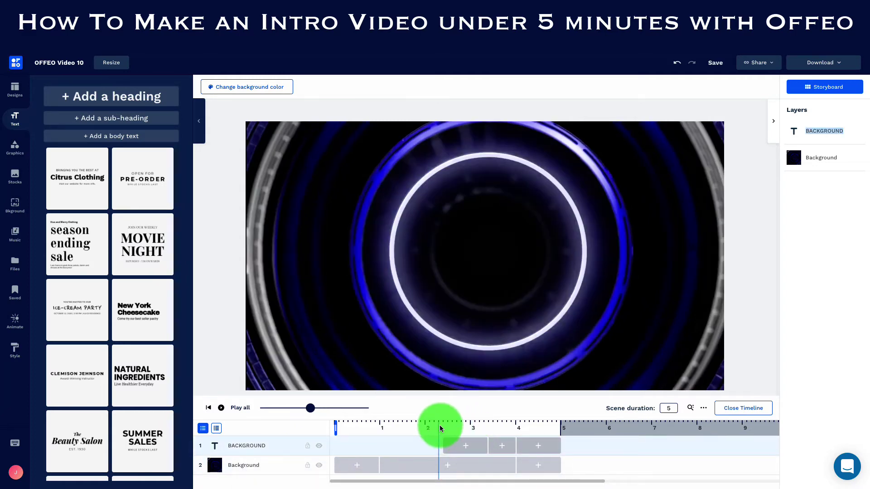
left_click(472, 451)
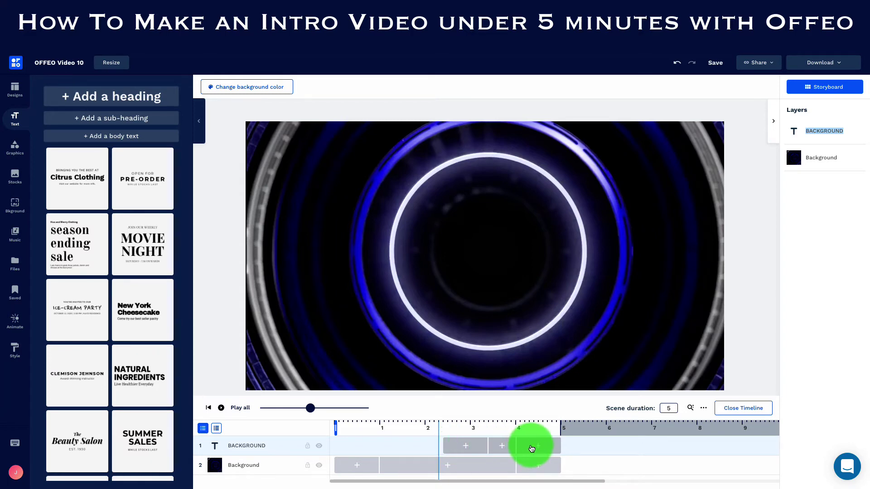
Give the BACKGROUND title a by-letter Jack In The Box entrance animation
left_click(463, 447)
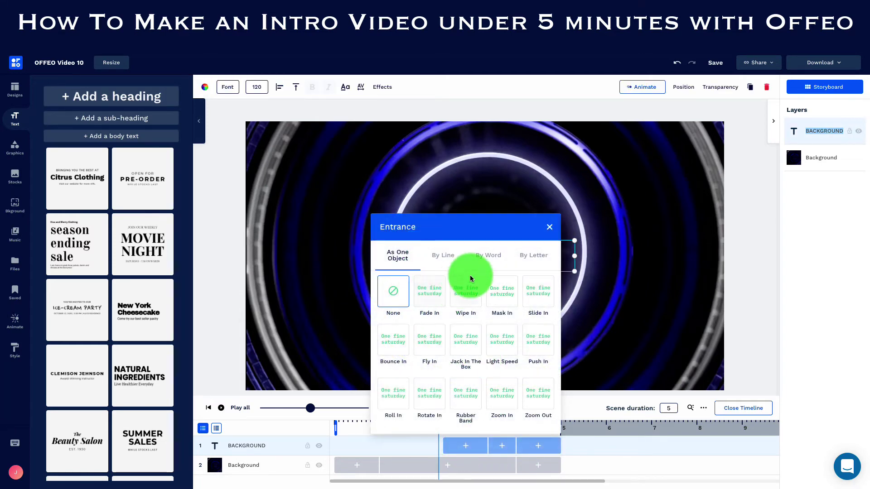
left_click(539, 262)
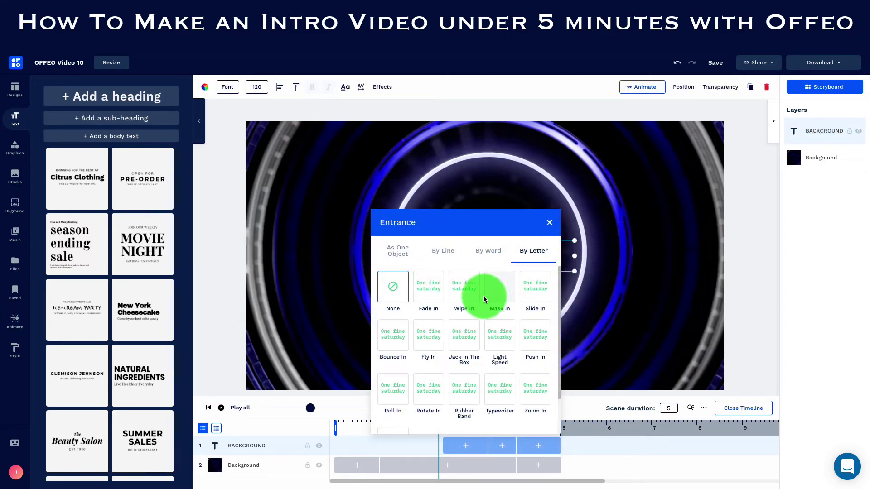
left_click(460, 343)
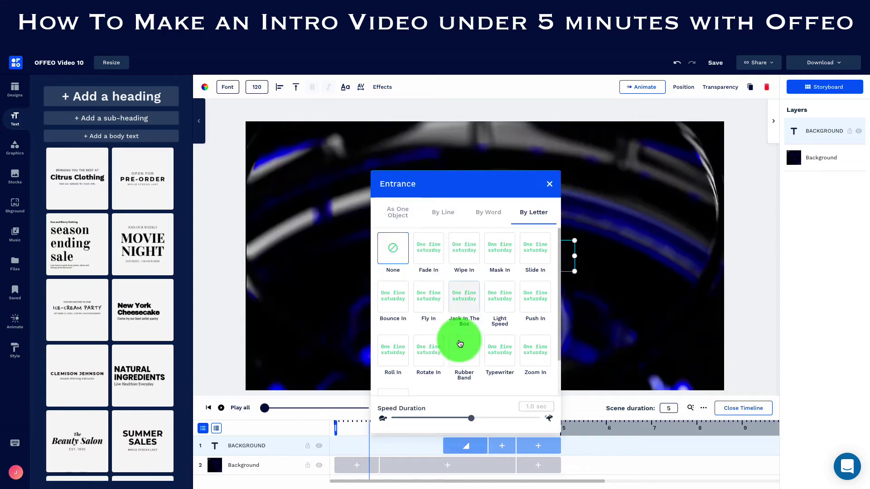
Add a Slow Zoom In emphasis to the title and preview both animations
left_click(506, 448)
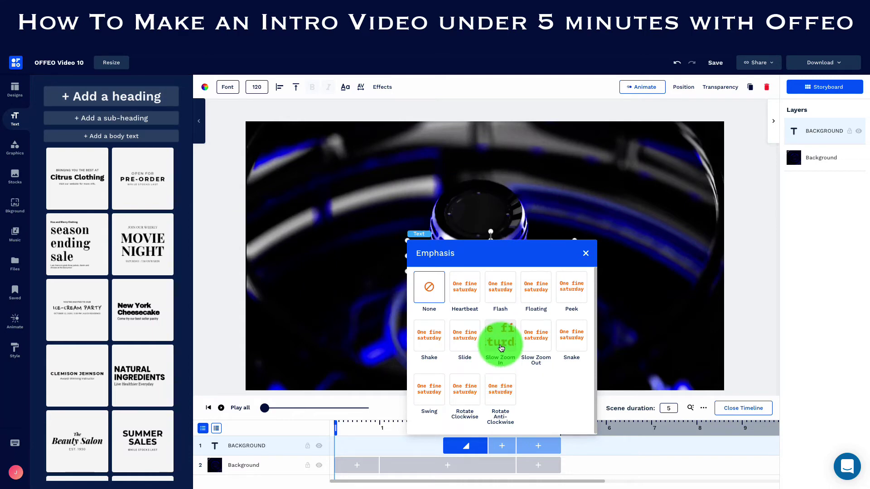
left_click(501, 348)
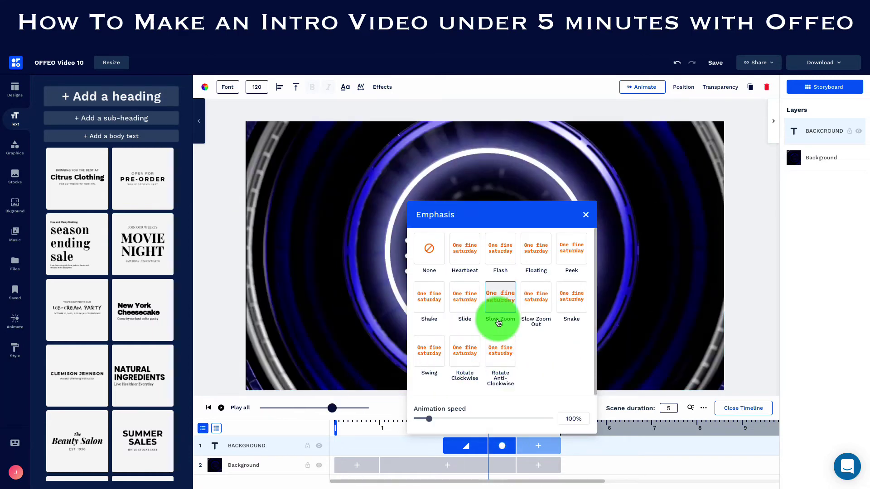
left_click(211, 408)
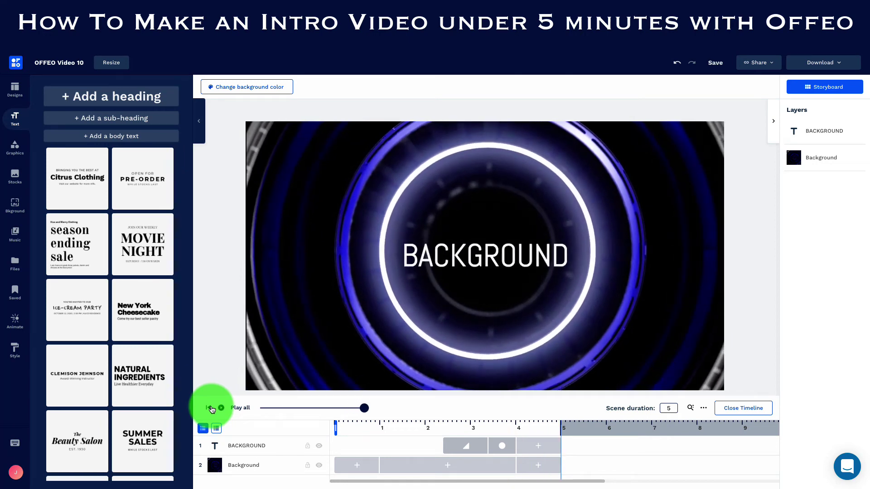
Use 'We're A Little Messed Up' as the soundtrack and toggle Music Fading In
left_click(11, 241)
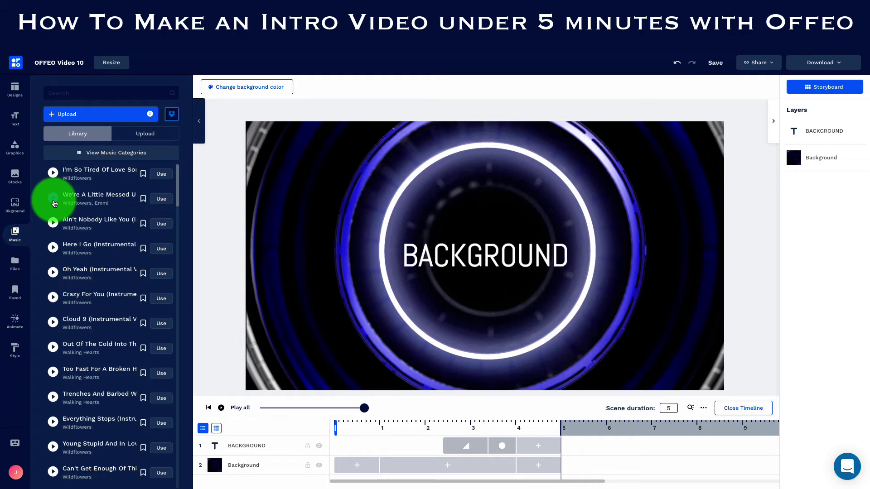
left_click(161, 202)
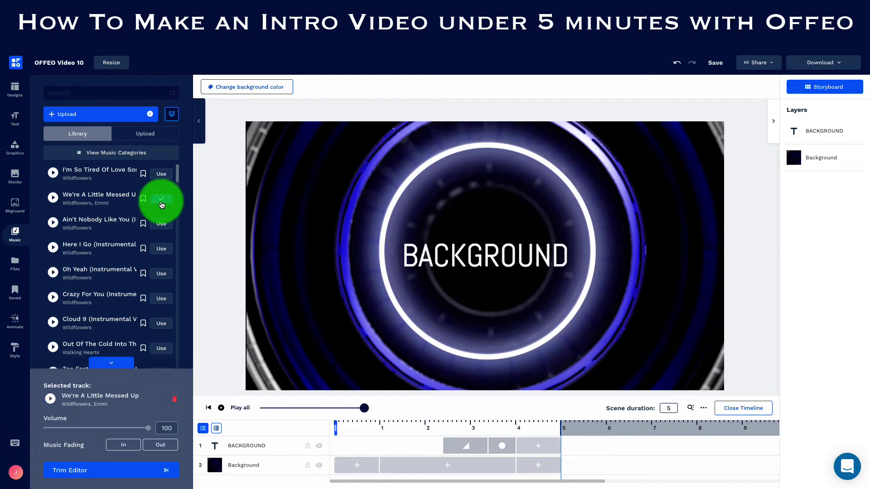
left_click(124, 445)
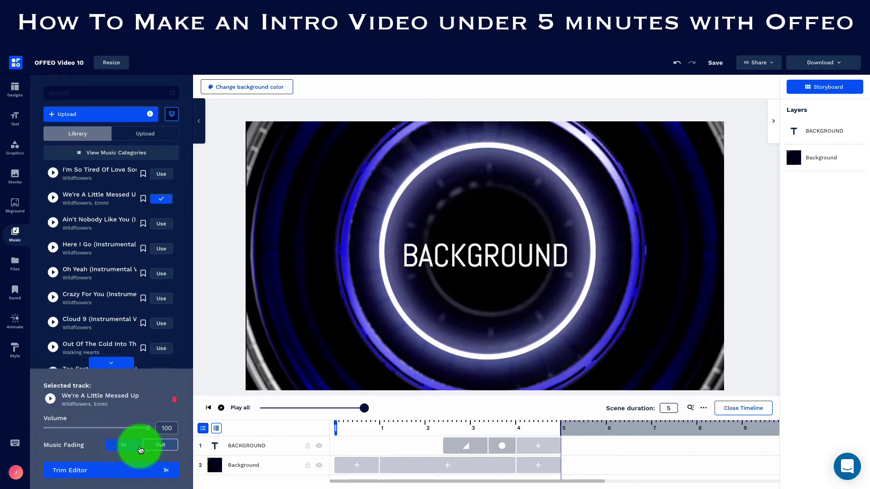
left_click(124, 448)
left_click(101, 471)
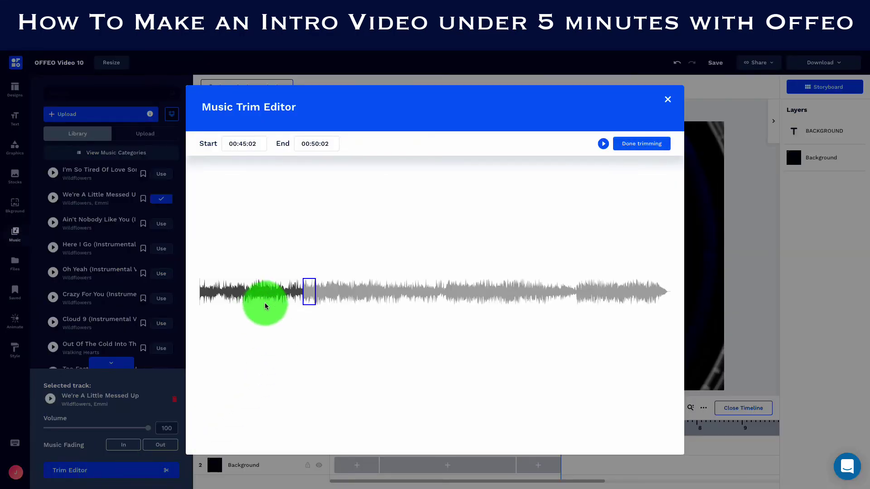
Move the music window to the 01:33:40–01:38:50 section of the song and finish trimming
left_click_drag(314, 290, 419, 297)
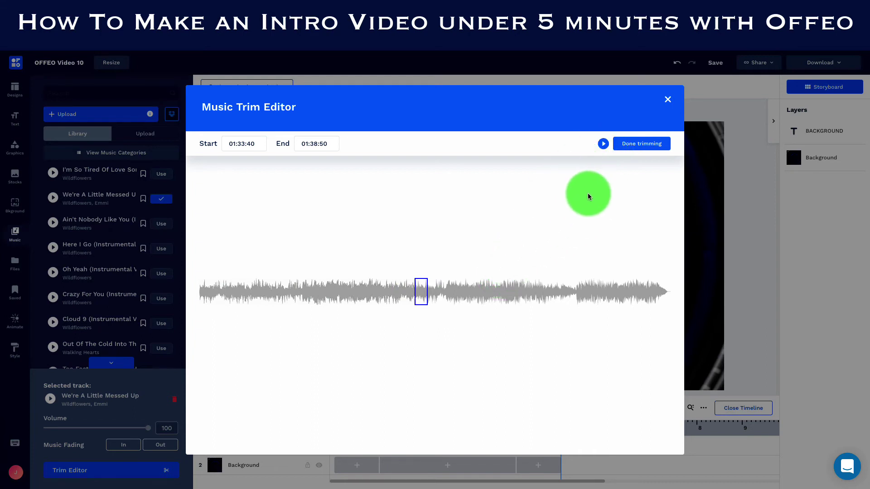
left_click(632, 144)
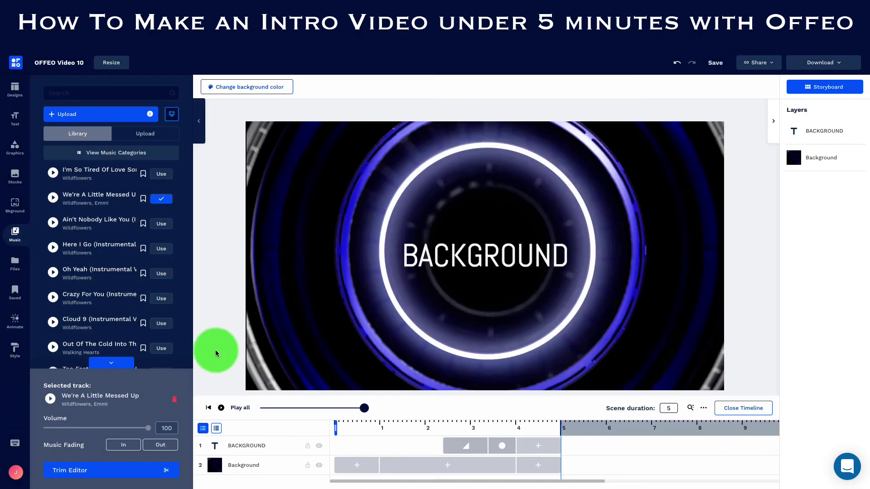
Play the intro with its music from the start, then go to the Graphics library
left_click(209, 410)
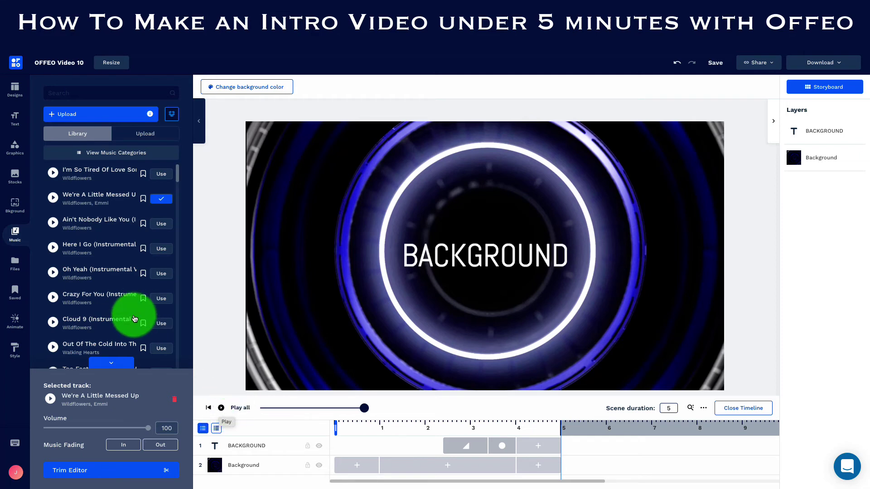
left_click(16, 152)
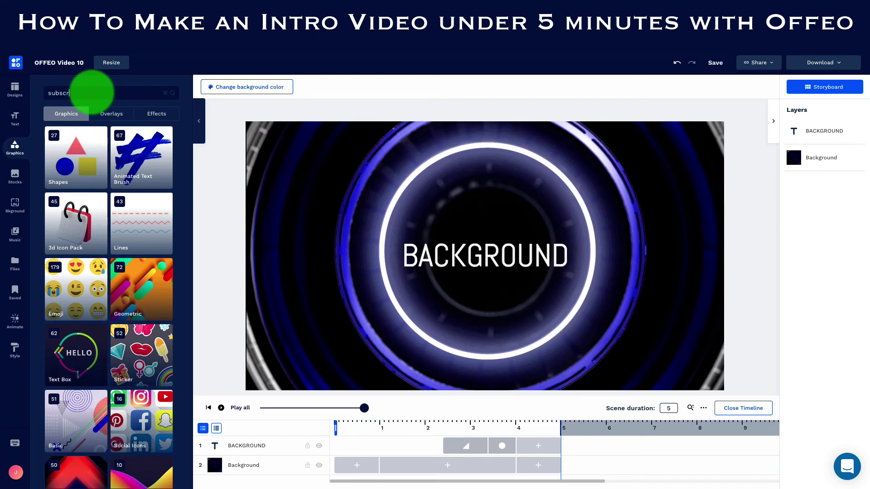
Place a small red SUBSCRIBE graphic below the BACKGROUND title, starting around 2 seconds
key("Return")
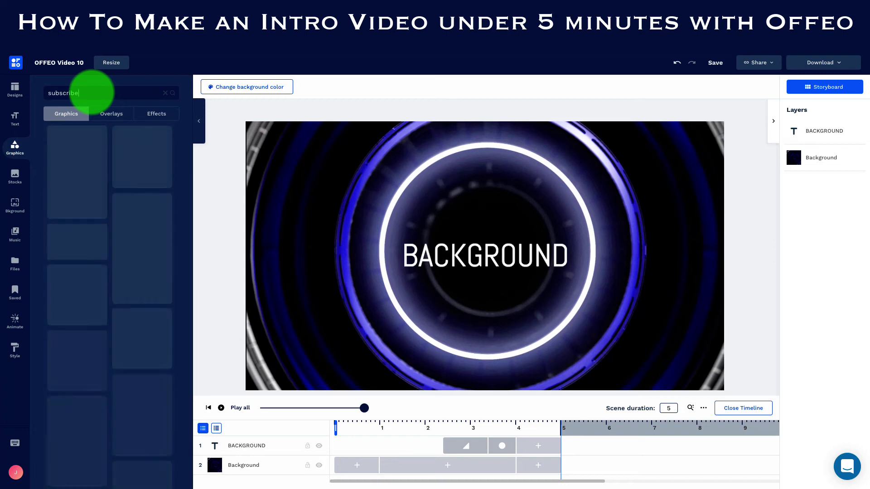
left_click_drag(75, 290, 471, 318)
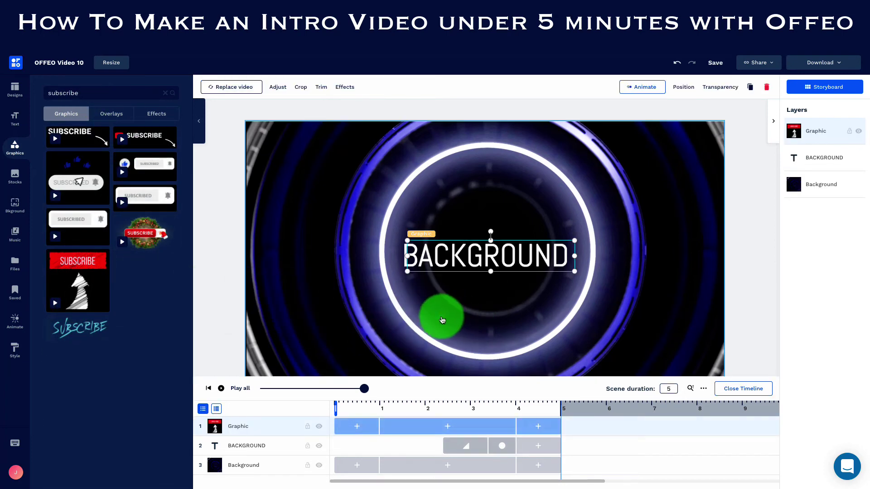
left_click_drag(577, 159, 495, 307)
left_click(353, 412)
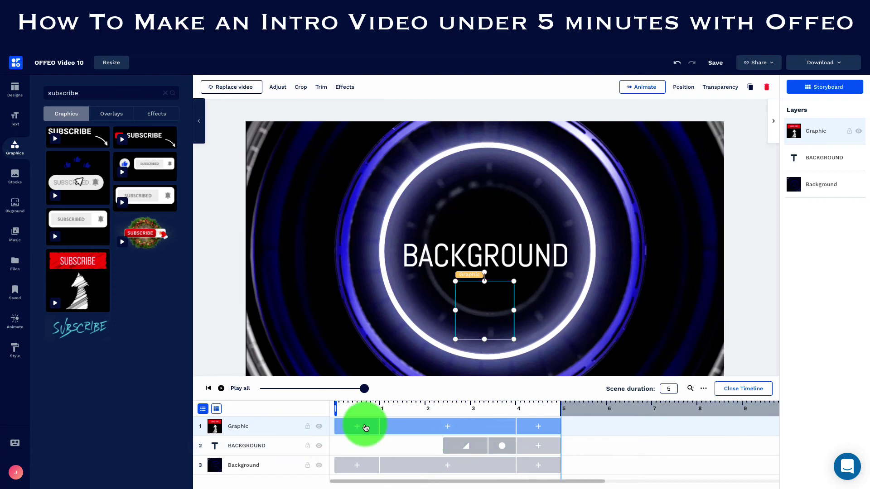
left_click_drag(391, 429, 502, 430)
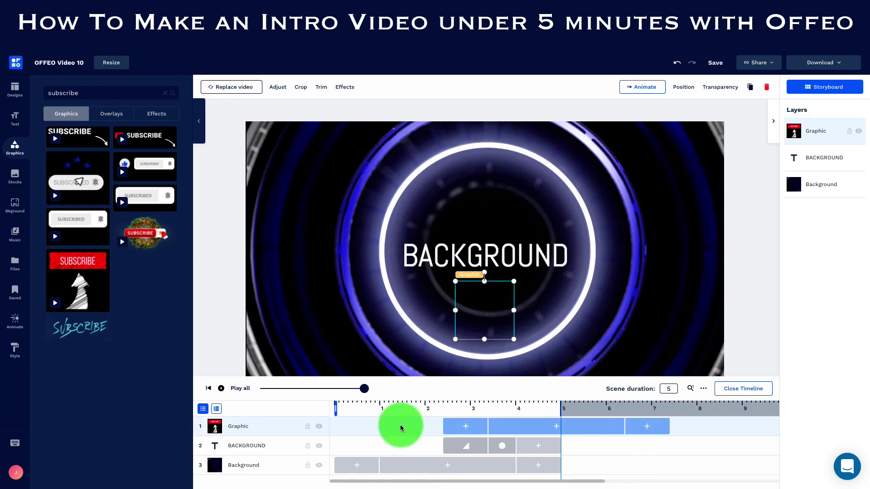
left_click(208, 390)
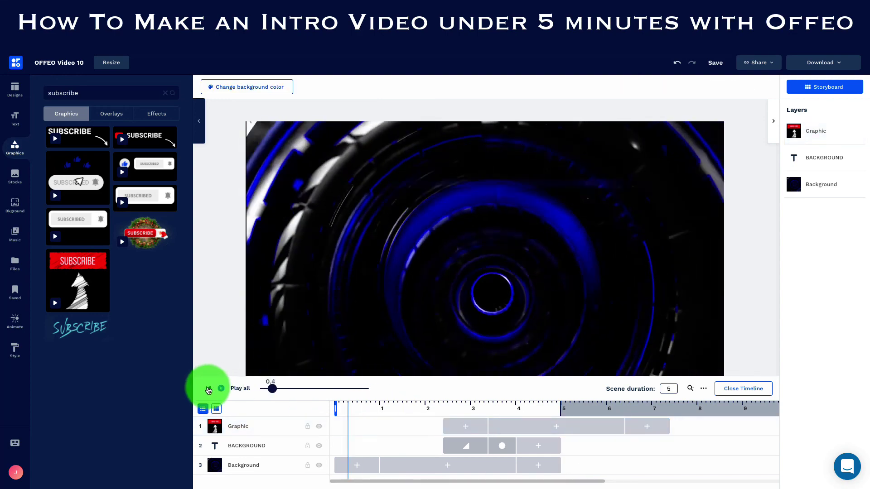